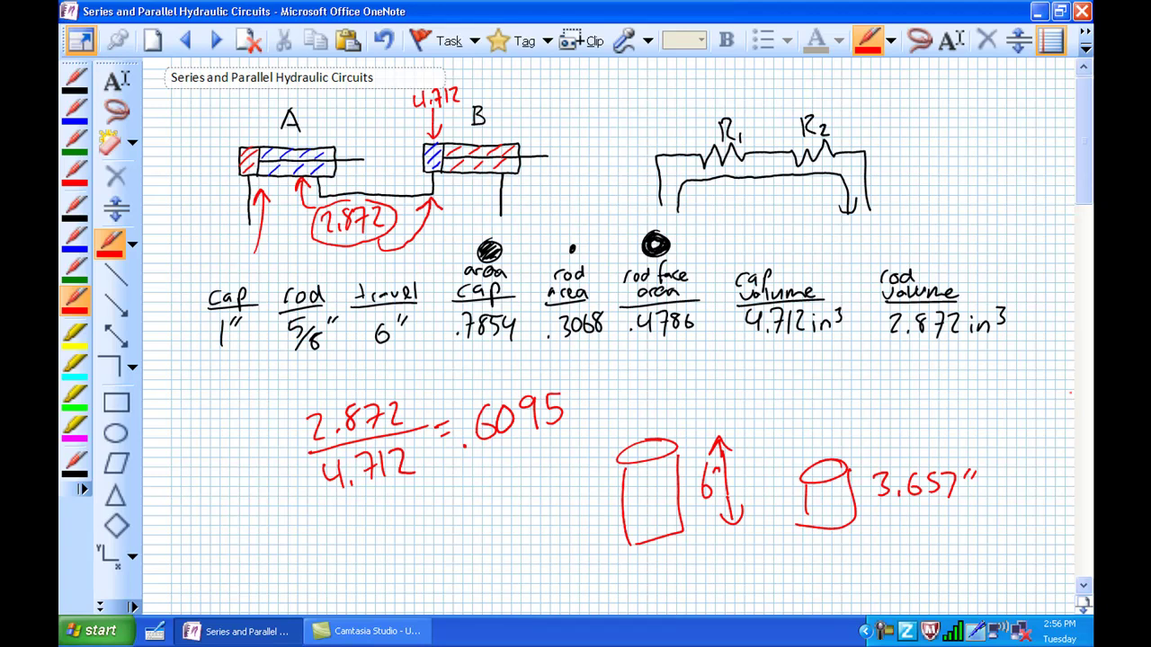
Circle the 2.872/4.712 ratio in red, then erase the ratio work and cylinder sketches.
{"action": "left_click_drag", "start_coordinate": [387, 381], "coordinate": [406, 407]}
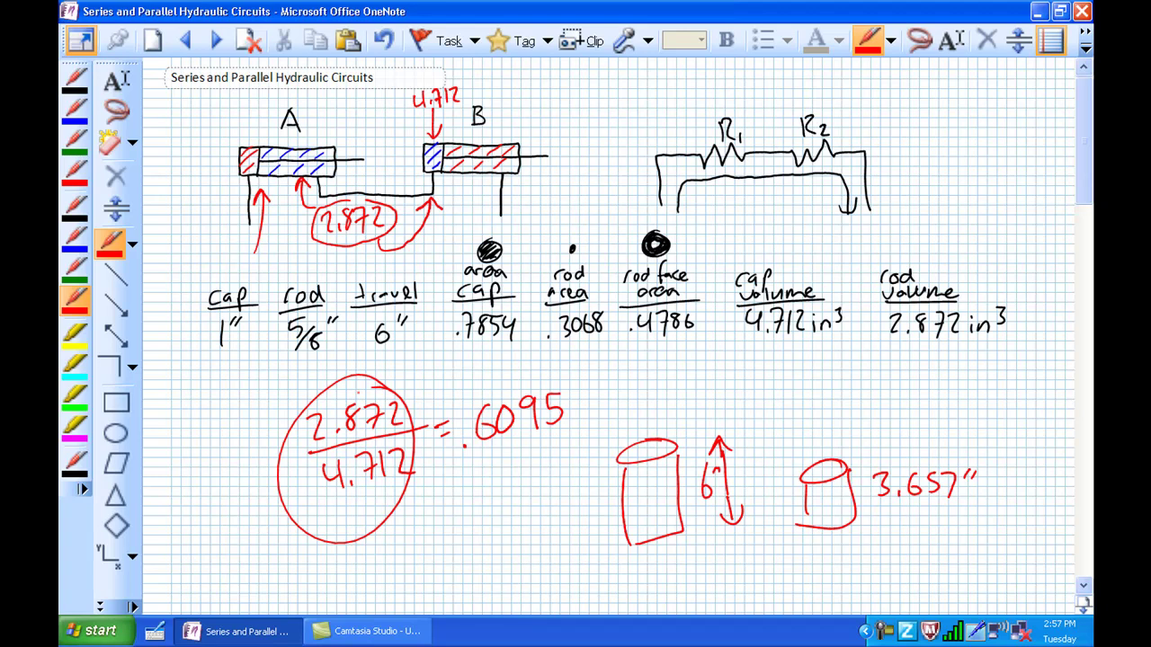
{"action": "mouse_move", "coordinate": [382, 378]}
{"action": "left_mouse_down"}
{"action": "mouse_move", "coordinate": [303, 429]}
{"action": "mouse_move", "coordinate": [363, 412]}
{"action": "mouse_move", "coordinate": [403, 422]}
{"action": "mouse_move", "coordinate": [408, 409]}
{"action": "mouse_move", "coordinate": [331, 439]}
{"action": "mouse_move", "coordinate": [319, 471]}
{"action": "mouse_move", "coordinate": [394, 455]}
{"action": "mouse_move", "coordinate": [349, 495]}
{"action": "mouse_move", "coordinate": [486, 425]}
{"action": "mouse_move", "coordinate": [476, 412]}
{"action": "mouse_move", "coordinate": [431, 439]}
{"action": "mouse_move", "coordinate": [466, 450]}
{"action": "mouse_move", "coordinate": [440, 436]}
{"action": "mouse_move", "coordinate": [547, 397]}
{"action": "mouse_move", "coordinate": [535, 421]}
{"action": "mouse_move", "coordinate": [581, 442]}
{"action": "mouse_move", "coordinate": [677, 437]}
{"action": "mouse_move", "coordinate": [623, 478]}
{"action": "mouse_move", "coordinate": [674, 456]}
{"action": "mouse_move", "coordinate": [637, 524]}
{"action": "mouse_move", "coordinate": [734, 470]}
{"action": "mouse_move", "coordinate": [727, 445]}
{"action": "mouse_move", "coordinate": [717, 465]}
{"action": "mouse_move", "coordinate": [730, 521]}
{"action": "mouse_move", "coordinate": [742, 523]}
{"action": "mouse_move", "coordinate": [824, 463]}
{"action": "mouse_move", "coordinate": [803, 509]}
{"action": "mouse_move", "coordinate": [890, 478]}
{"action": "mouse_move", "coordinate": [971, 482]}
{"action": "left_mouse_up"}
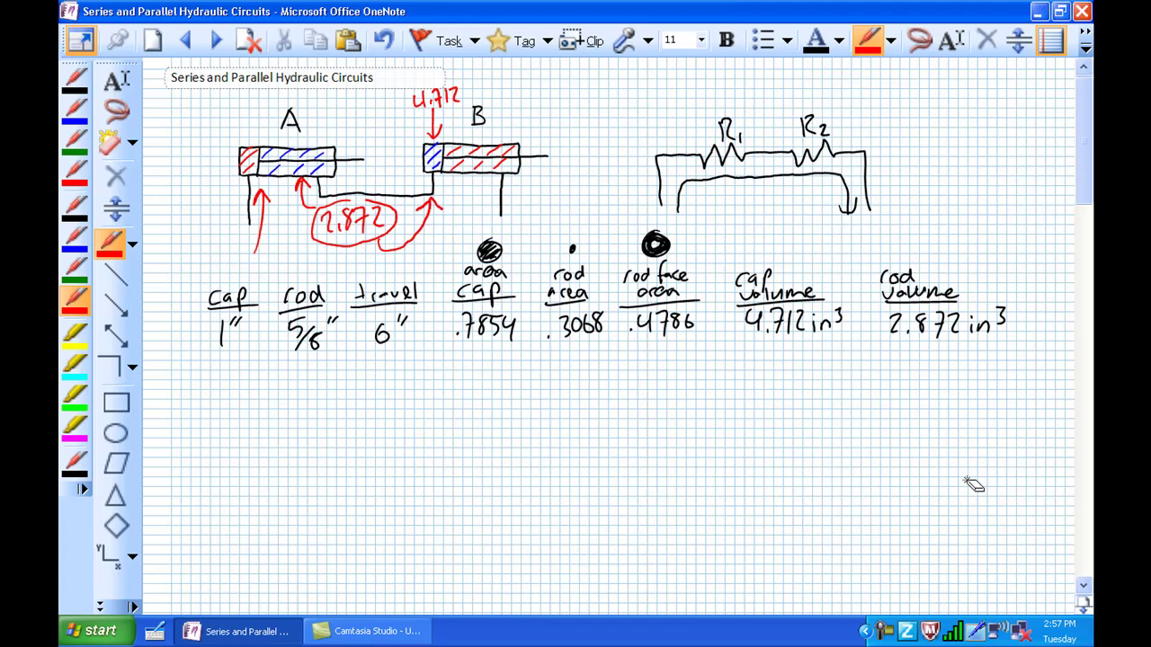
In black ink, write 1½" cap, 5/8" rod and 6" travel on a new row.
{"action": "left_click", "coordinate": [74, 205]}
{"action": "mouse_move", "coordinate": [221, 388]}
{"action": "left_mouse_down"}
{"action": "mouse_move", "coordinate": [221, 414]}
{"action": "mouse_move", "coordinate": [237, 401]}
{"action": "mouse_move", "coordinate": [232, 413]}
{"action": "mouse_move", "coordinate": [254, 422]}
{"action": "left_mouse_up"}
{"action": "left_click_drag", "start_coordinate": [260, 380], "coordinate": [302, 414]}
{"action": "left_click_drag", "start_coordinate": [324, 400], "coordinate": [317, 418]}
{"action": "left_click_drag", "start_coordinate": [331, 382], "coordinate": [330, 389]}
{"action": "mouse_move", "coordinate": [335, 381]}
{"action": "left_mouse_down"}
{"action": "mouse_move", "coordinate": [388, 407]}
{"action": "mouse_move", "coordinate": [401, 378]}
{"action": "left_mouse_up"}
{"action": "left_click_drag", "start_coordinate": [413, 364], "coordinate": [411, 376]}
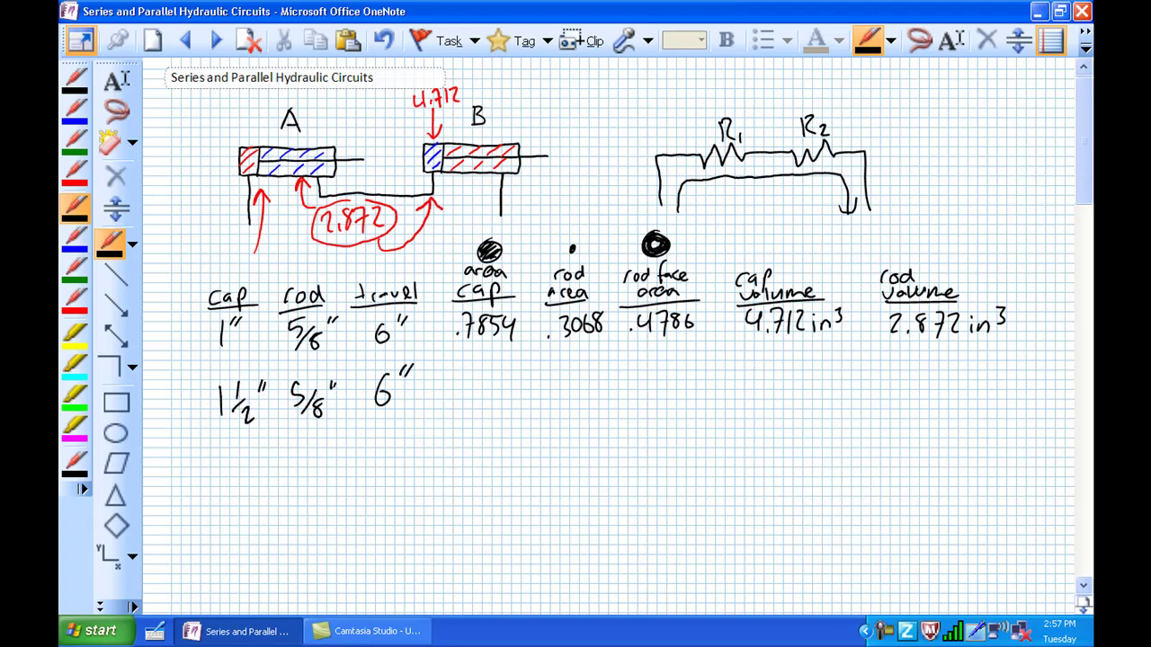
Draw blank answer lines under the area, cap volume and rod volume columns.
{"action": "left_click_drag", "start_coordinate": [457, 414], "coordinate": [670, 400]}
{"action": "left_click_drag", "start_coordinate": [738, 407], "coordinate": [784, 404]}
{"action": "left_click_drag", "start_coordinate": [888, 400], "coordinate": [938, 396]}
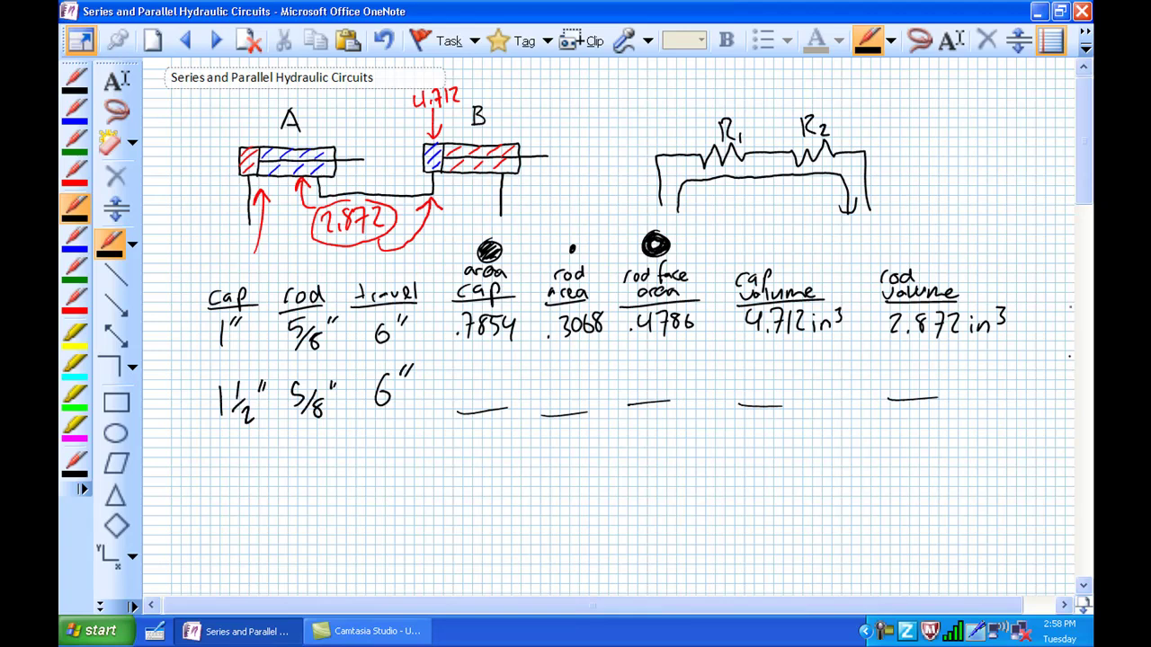
Label the first row "B →" and the second row "A →".
{"action": "left_click_drag", "start_coordinate": [179, 339], "coordinate": [204, 338]}
{"action": "mouse_move", "coordinate": [195, 328]}
{"action": "left_mouse_down"}
{"action": "mouse_move", "coordinate": [198, 349]}
{"action": "mouse_move", "coordinate": [150, 355]}
{"action": "left_mouse_up"}
{"action": "left_click_drag", "start_coordinate": [149, 332], "coordinate": [150, 354]}
{"action": "mouse_move", "coordinate": [170, 425]}
{"action": "left_mouse_down"}
{"action": "mouse_move", "coordinate": [209, 405]}
{"action": "mouse_move", "coordinate": [198, 417]}
{"action": "left_mouse_up"}
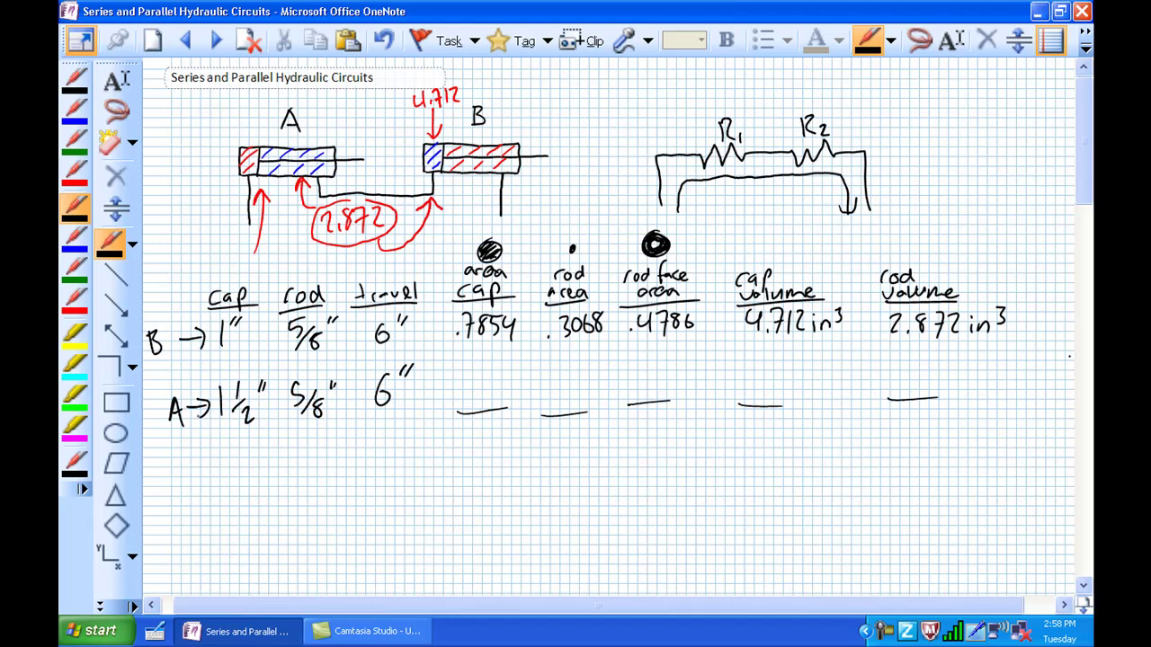
Rename the volume headings to "cap end" and "rod end" volume.
{"action": "left_click_drag", "start_coordinate": [927, 278], "coordinate": [940, 281]}
{"action": "left_click_drag", "start_coordinate": [943, 284], "coordinate": [971, 284]}
{"action": "left_click_drag", "start_coordinate": [790, 278], "coordinate": [796, 284]}
{"action": "left_click_drag", "start_coordinate": [803, 284], "coordinate": [813, 284]}
{"action": "left_click_drag", "start_coordinate": [823, 275], "coordinate": [829, 280]}
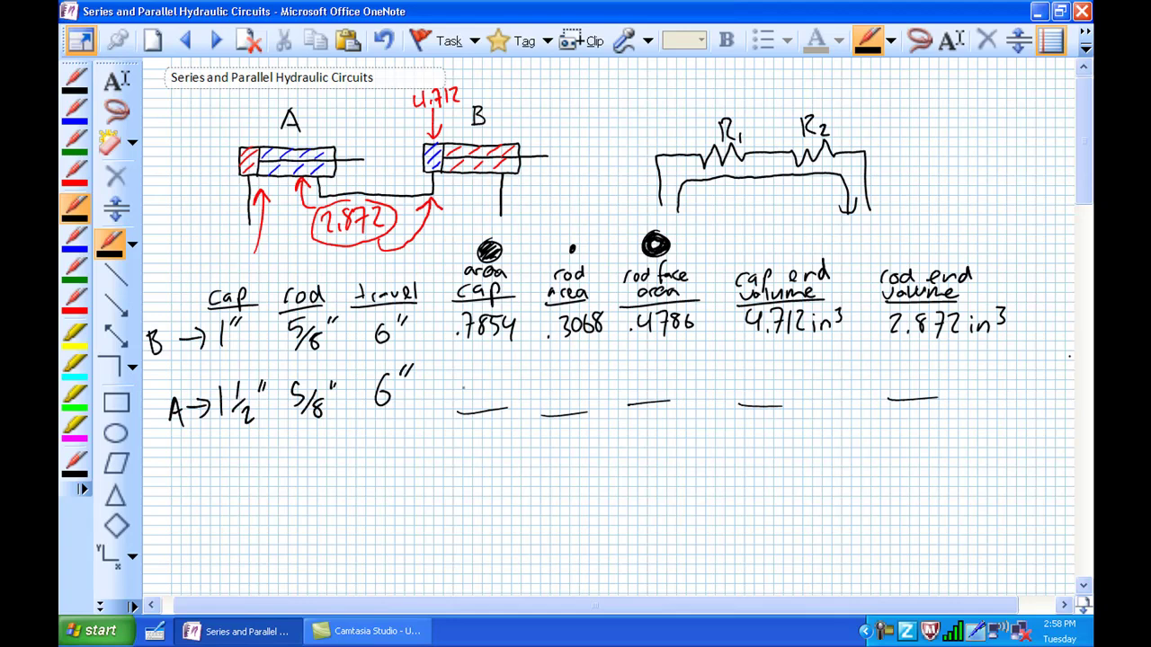
Write cylinder A's areas: 1.767 cap, .3068 rod and 1.460 rod-side face.
{"action": "mouse_move", "coordinate": [459, 378]}
{"action": "left_mouse_down"}
{"action": "mouse_move", "coordinate": [459, 402]}
{"action": "mouse_move", "coordinate": [483, 378]}
{"action": "mouse_move", "coordinate": [476, 402]}
{"action": "left_mouse_up"}
{"action": "left_click", "coordinate": [467, 401]}
{"action": "left_click_drag", "start_coordinate": [496, 376], "coordinate": [496, 394]}
{"action": "left_click_drag", "start_coordinate": [500, 378], "coordinate": [503, 401]}
{"action": "left_click", "coordinate": [517, 384]}
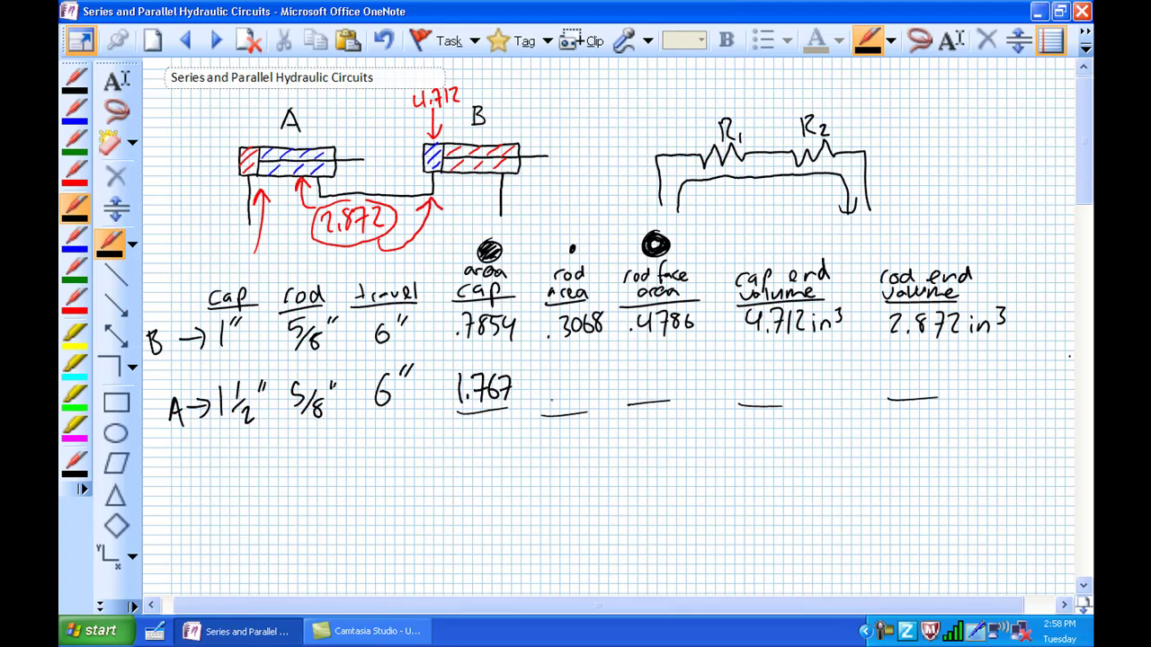
{"action": "left_click", "coordinate": [545, 392]}
{"action": "mouse_move", "coordinate": [553, 381]}
{"action": "left_mouse_down"}
{"action": "mouse_move", "coordinate": [555, 401]}
{"action": "mouse_move", "coordinate": [568, 381]}
{"action": "mouse_move", "coordinate": [595, 379]}
{"action": "left_mouse_up"}
{"action": "mouse_move", "coordinate": [633, 373]}
{"action": "left_mouse_down"}
{"action": "mouse_move", "coordinate": [632, 404]}
{"action": "mouse_move", "coordinate": [662, 386]}
{"action": "left_mouse_up"}
{"action": "left_click", "coordinate": [643, 393]}
{"action": "mouse_move", "coordinate": [658, 373]}
{"action": "left_mouse_down"}
{"action": "mouse_move", "coordinate": [659, 394]}
{"action": "mouse_move", "coordinate": [683, 375]}
{"action": "left_mouse_up"}
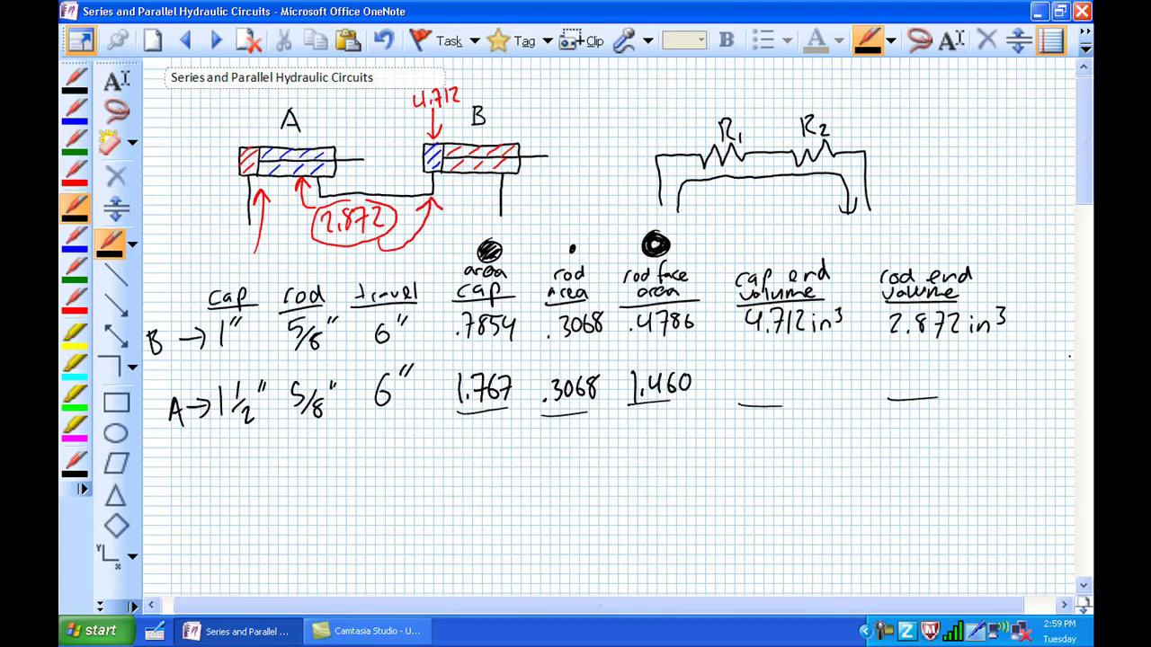
Write cylinder A's volumes: 10.6 cap end and 8.76 in³ rod end.
{"action": "left_click_drag", "start_coordinate": [749, 375], "coordinate": [750, 401]}
{"action": "mouse_move", "coordinate": [766, 376]}
{"action": "left_mouse_down"}
{"action": "mouse_move", "coordinate": [759, 396]}
{"action": "mouse_move", "coordinate": [766, 375]}
{"action": "mouse_move", "coordinate": [784, 388]}
{"action": "left_mouse_up"}
{"action": "left_click", "coordinate": [775, 397]}
{"action": "mouse_move", "coordinate": [913, 364]}
{"action": "left_mouse_down"}
{"action": "mouse_move", "coordinate": [905, 388]}
{"action": "mouse_move", "coordinate": [981, 385]}
{"action": "left_mouse_up"}
{"action": "left_click", "coordinate": [921, 386]}
{"action": "left_click", "coordinate": [981, 364]}
{"action": "mouse_move", "coordinate": [990, 386]}
{"action": "left_mouse_down"}
{"action": "mouse_move", "coordinate": [998, 372]}
{"action": "mouse_move", "coordinate": [1004, 385]}
{"action": "left_mouse_up"}
{"action": "left_click_drag", "start_coordinate": [1010, 359], "coordinate": [1011, 375]}
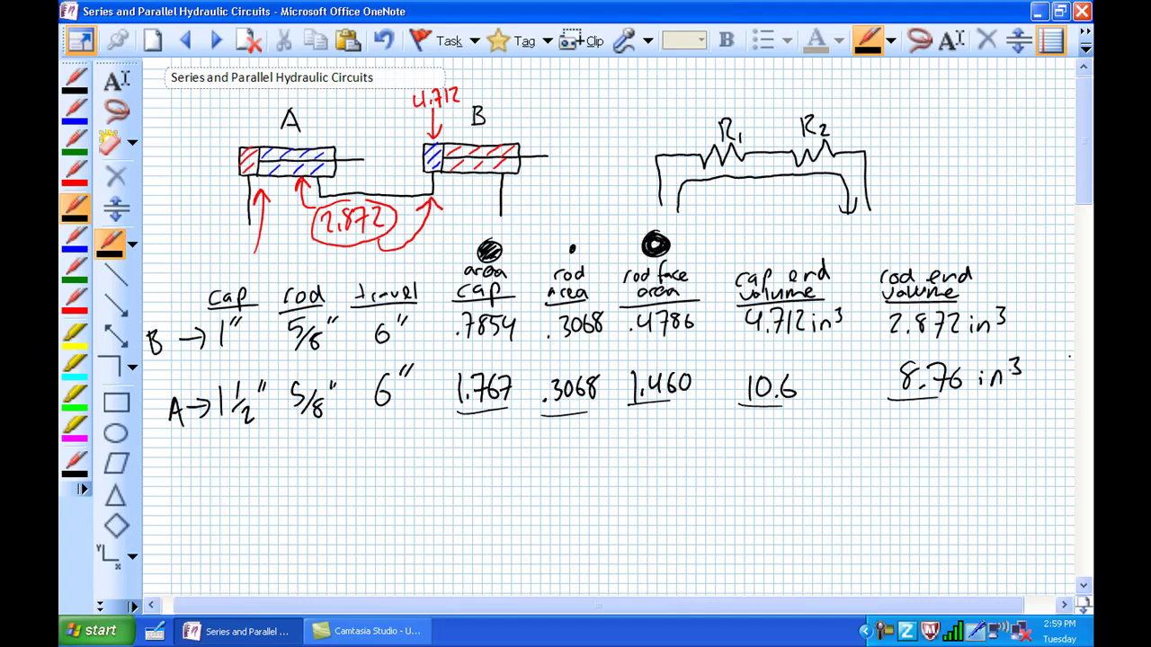
{"action": "mouse_move", "coordinate": [283, 516]}
{"action": "left_mouse_down"}
{"action": "mouse_move", "coordinate": [282, 464]}
{"action": "mouse_move", "coordinate": [387, 460]}
{"action": "mouse_move", "coordinate": [334, 517]}
{"action": "mouse_move", "coordinate": [282, 515]}
{"action": "left_mouse_up"}
Sketch a larger and a smaller cylinder with pistons and rods, joined by a connecting line.
{"action": "mouse_move", "coordinate": [312, 467]}
{"action": "left_mouse_down"}
{"action": "mouse_move", "coordinate": [314, 519]}
{"action": "mouse_move", "coordinate": [447, 478]}
{"action": "left_mouse_up"}
{"action": "left_click_drag", "start_coordinate": [301, 518], "coordinate": [303, 543]}
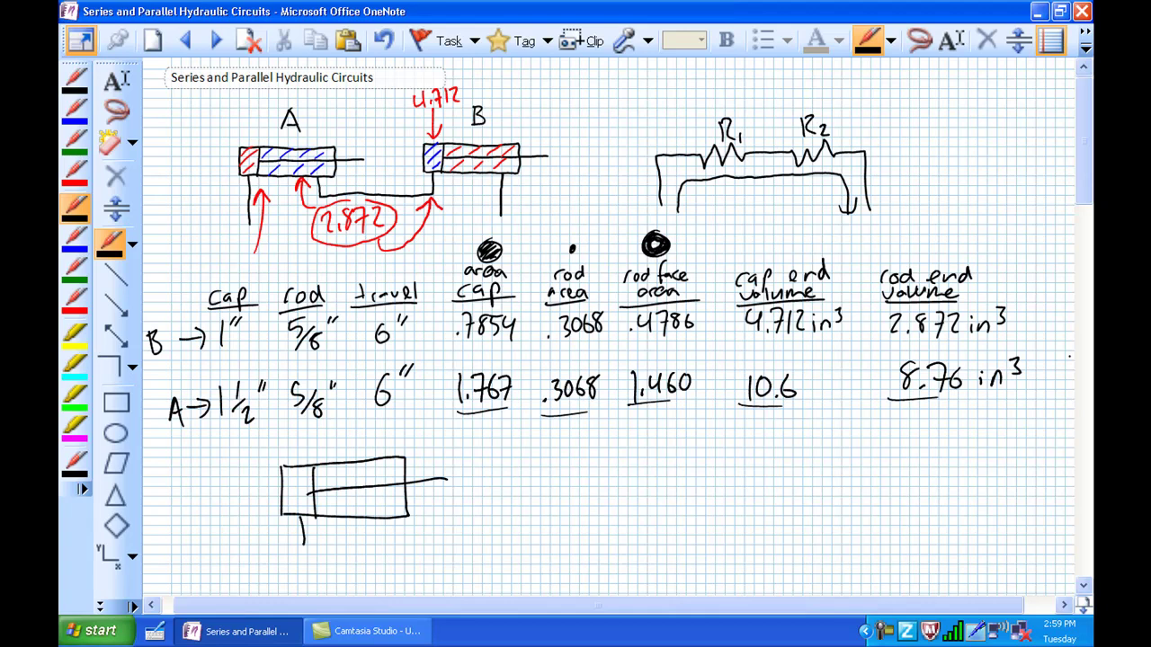
{"action": "mouse_move", "coordinate": [384, 519]}
{"action": "left_mouse_down"}
{"action": "mouse_move", "coordinate": [451, 535]}
{"action": "mouse_move", "coordinate": [539, 472]}
{"action": "mouse_move", "coordinate": [576, 505]}
{"action": "left_mouse_up"}
{"action": "left_click_drag", "start_coordinate": [488, 508], "coordinate": [589, 501]}
{"action": "left_click_drag", "start_coordinate": [517, 475], "coordinate": [518, 505]}
{"action": "left_click_drag", "start_coordinate": [513, 498], "coordinate": [615, 483]}
{"action": "left_click_drag", "start_coordinate": [551, 508], "coordinate": [552, 540]}
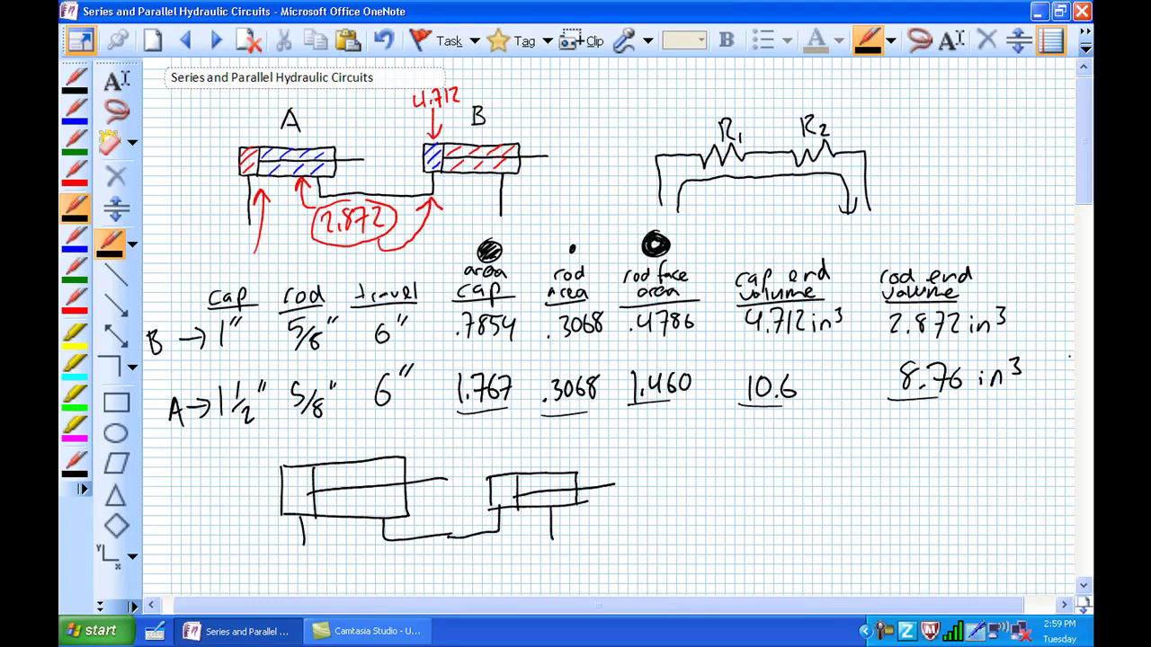